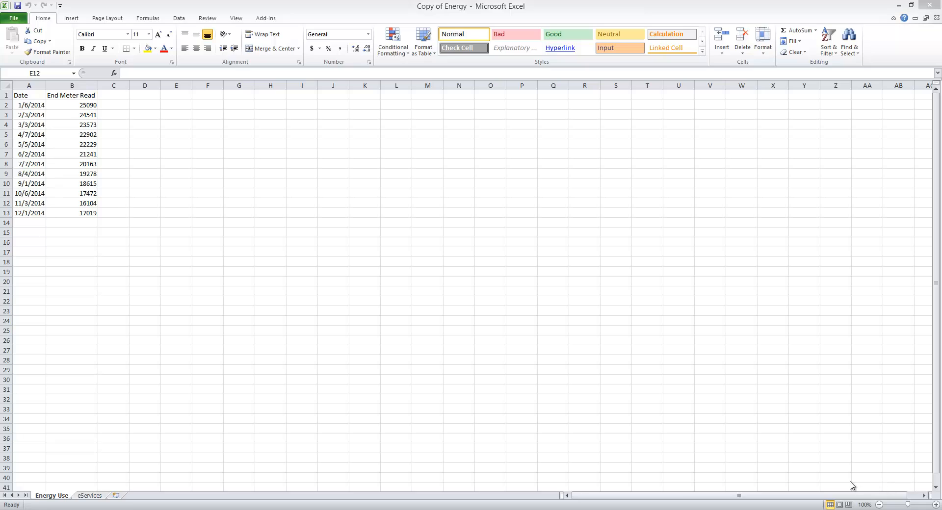
Copy the Energy Use sheet into the Copy of Payroll-2.xlsx workbook, placing the copy before Sheet3.
mouse_move(327, 509)
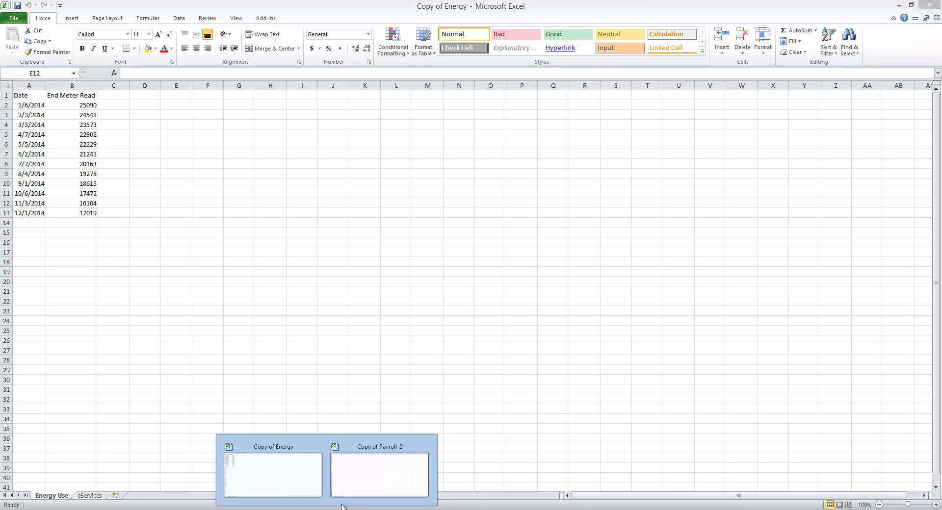
left_click(308, 489)
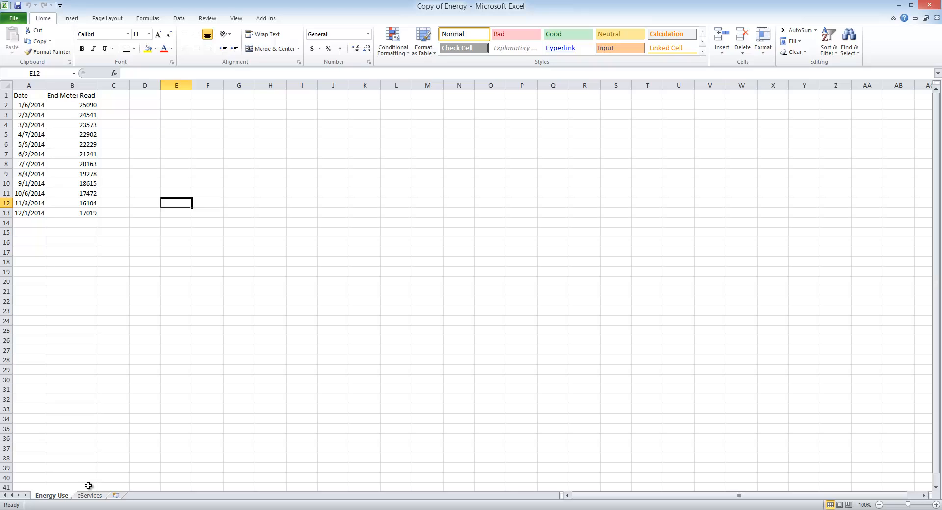
right_click(63, 497)
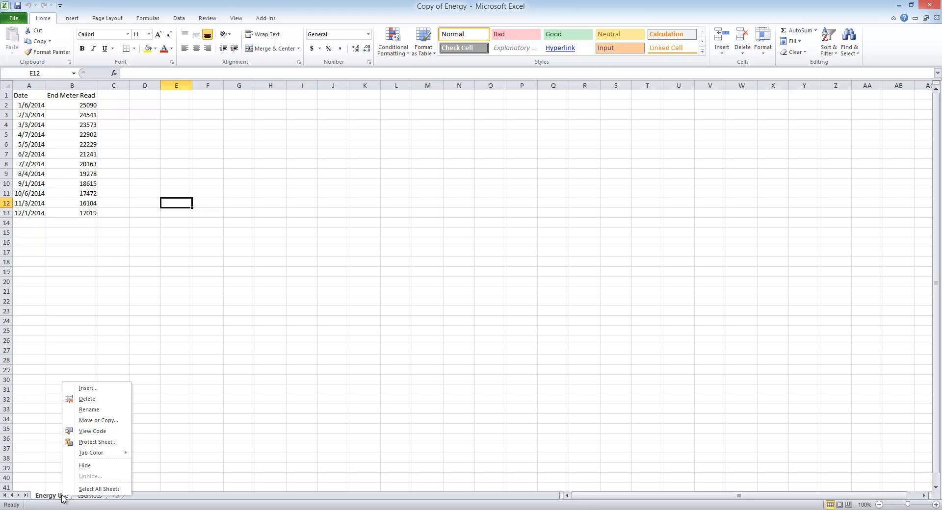
left_click(105, 422)
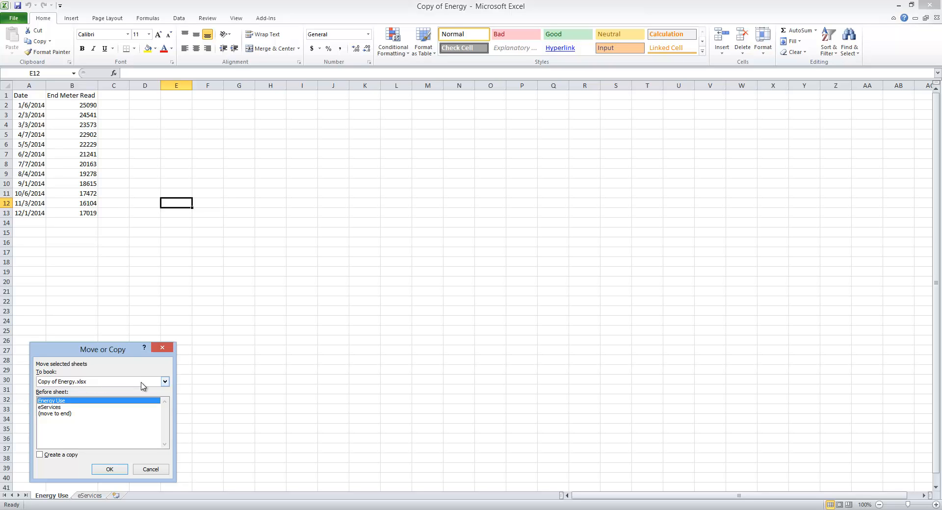
left_click(166, 383)
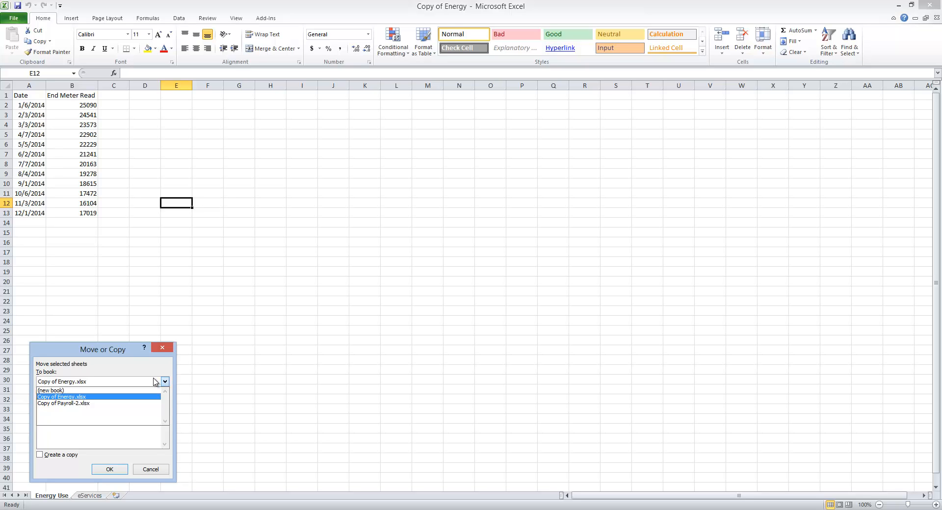
left_click(61, 405)
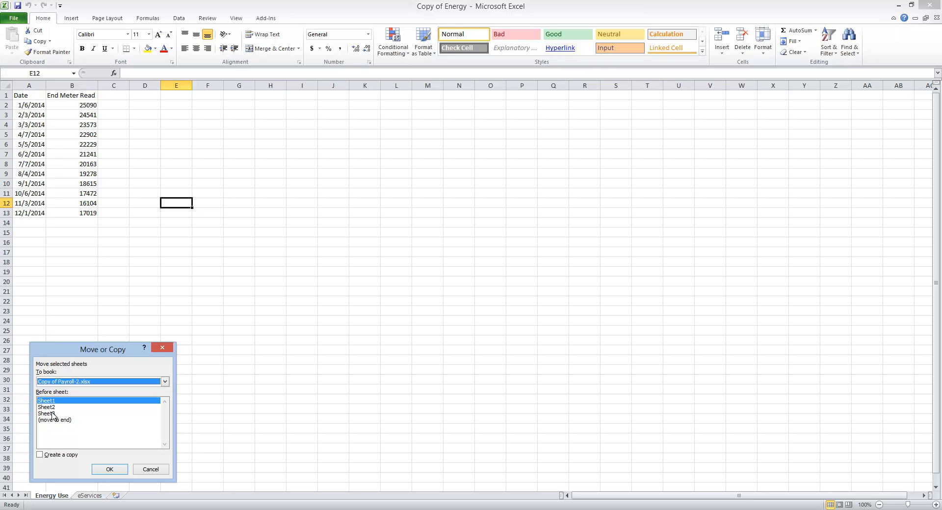
left_click(53, 415)
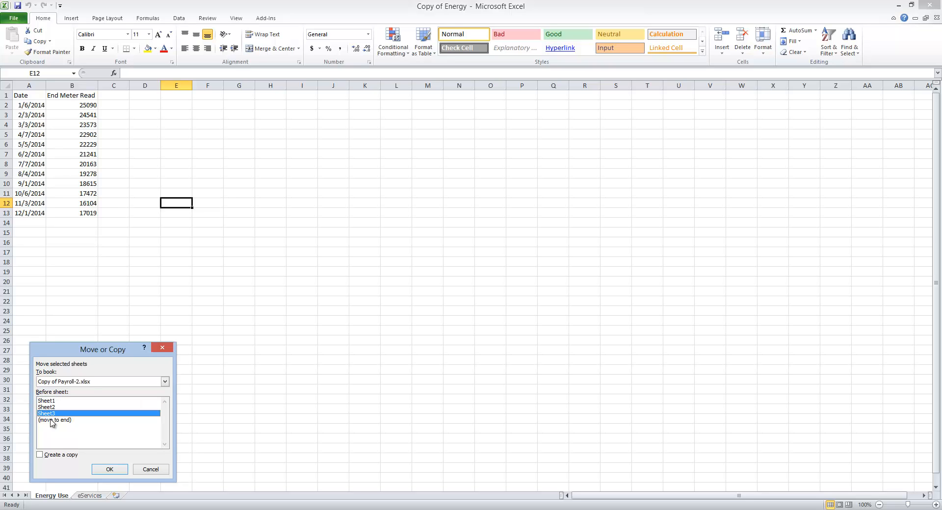
left_click(41, 455)
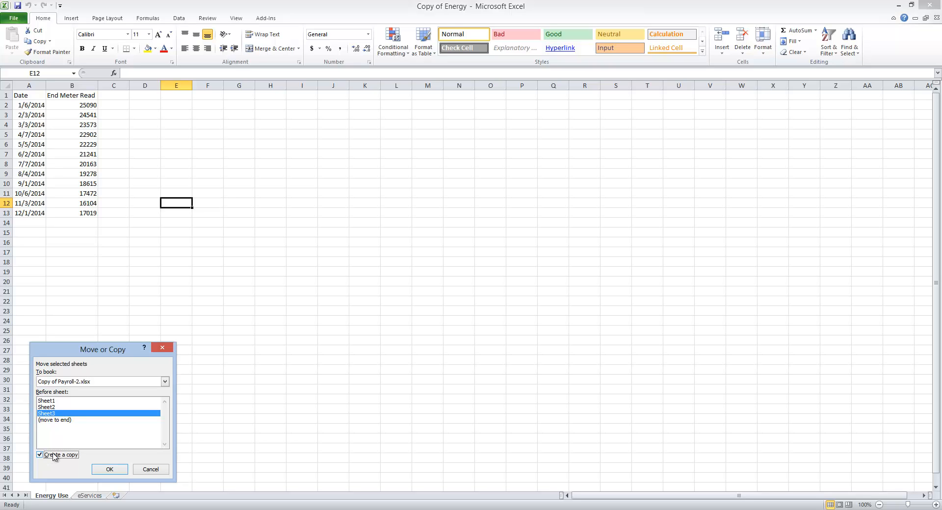
left_click(109, 470)
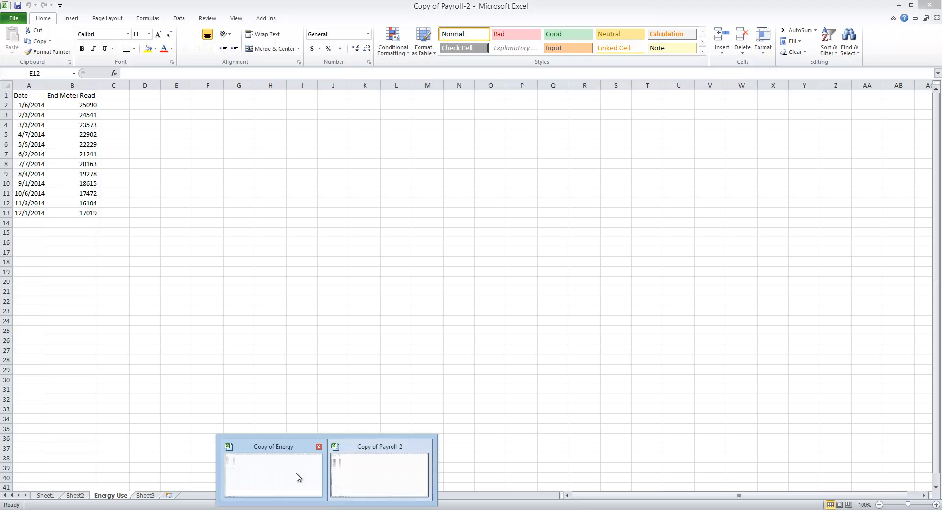
Move the eServices sheet from Copy of Energy into Copy of Payroll-2.xlsx, before Sheet3, without creating a copy.
left_click(297, 477)
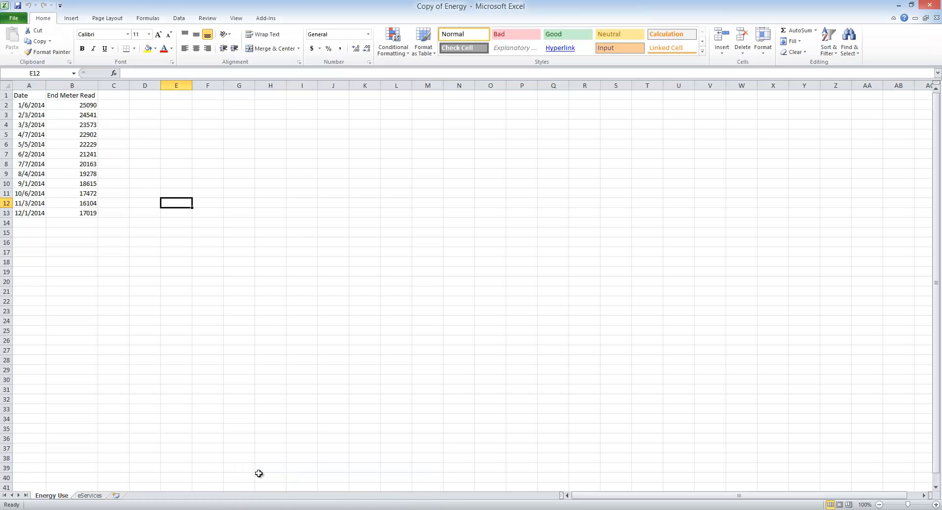
right_click(93, 497)
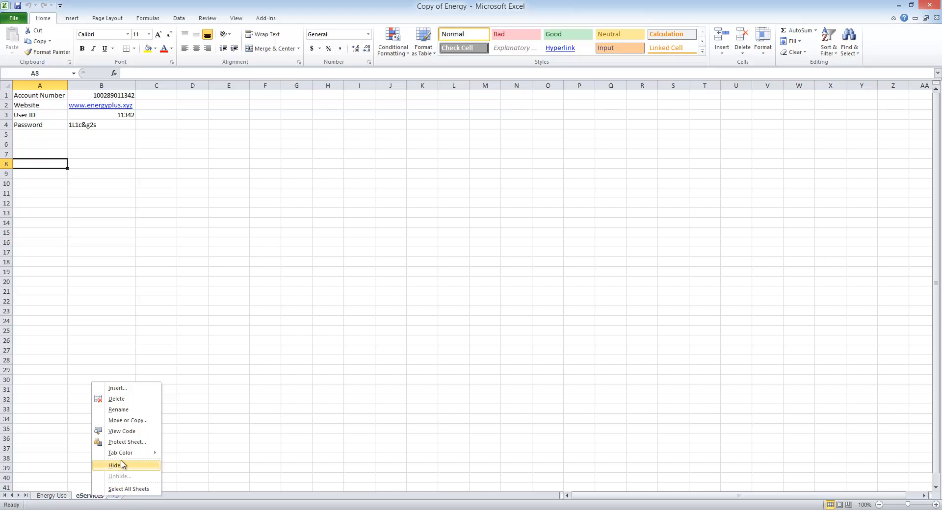
left_click(127, 421)
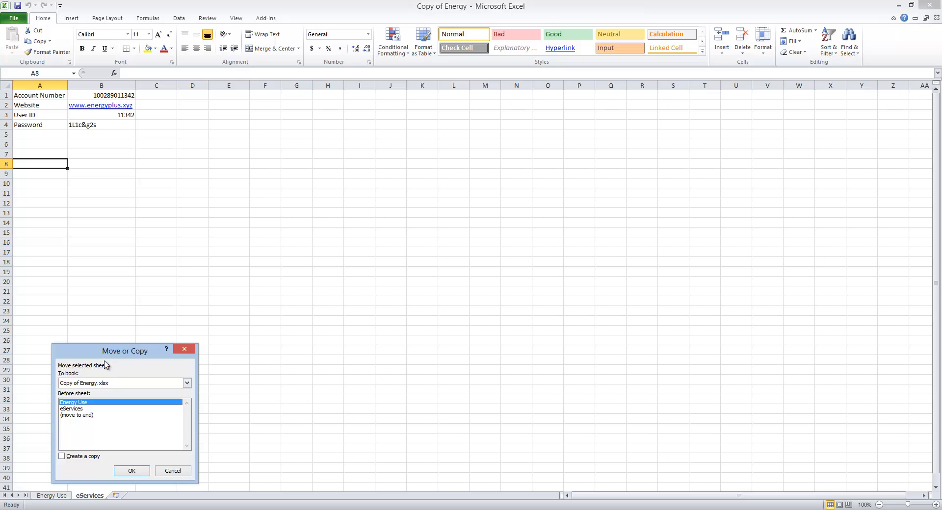
left_click(187, 384)
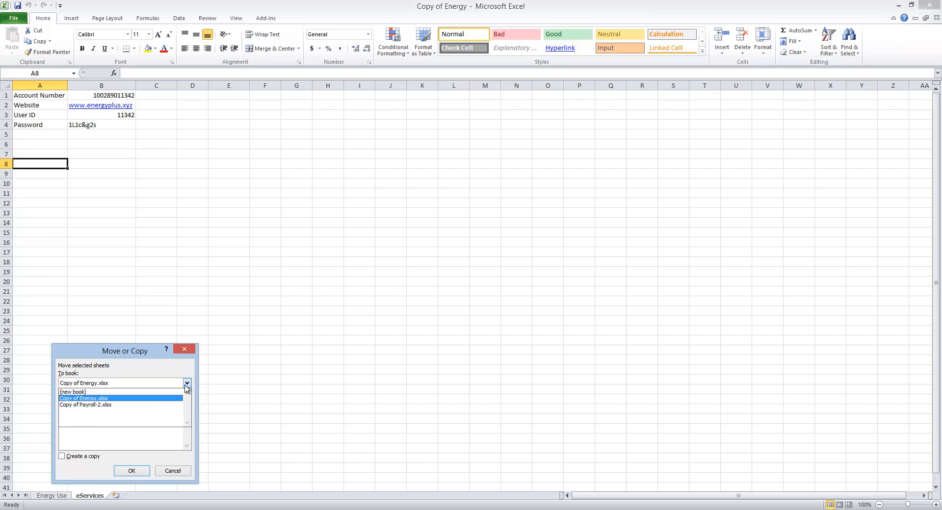
left_click(141, 406)
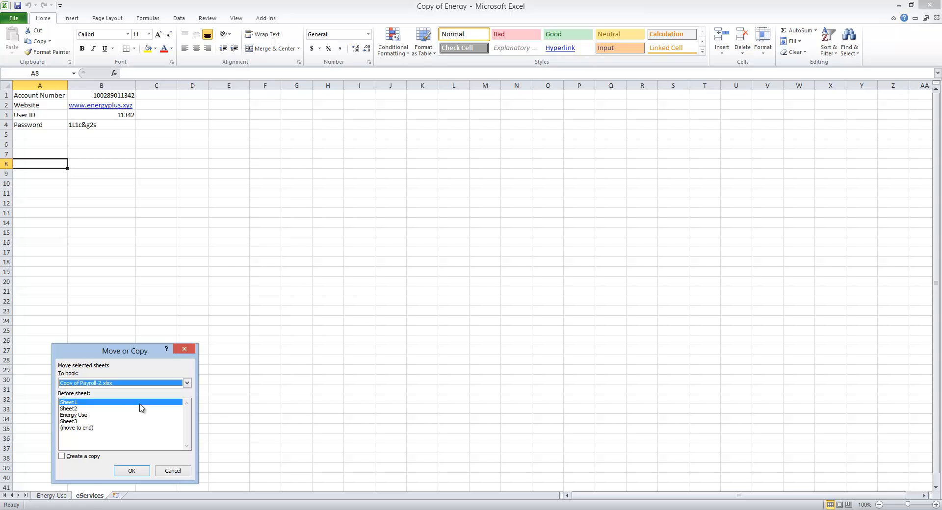
left_click(76, 422)
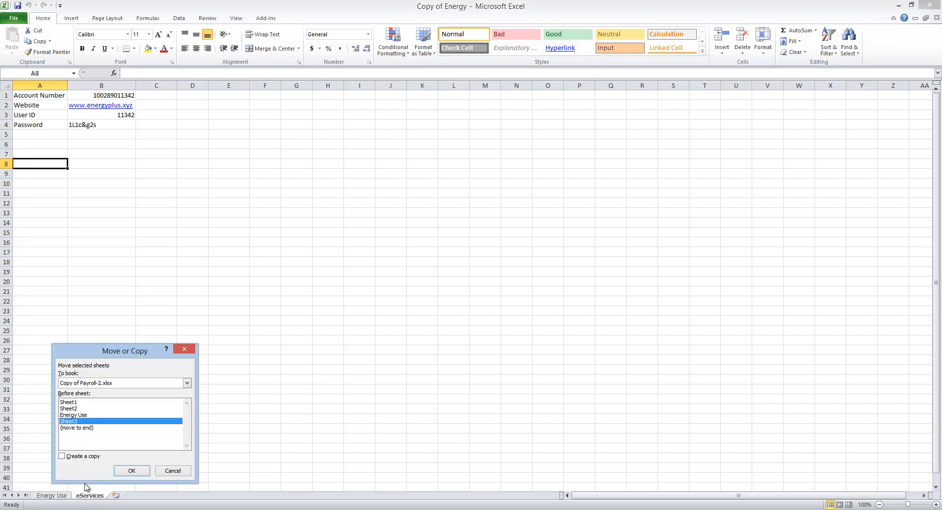
left_click(130, 472)
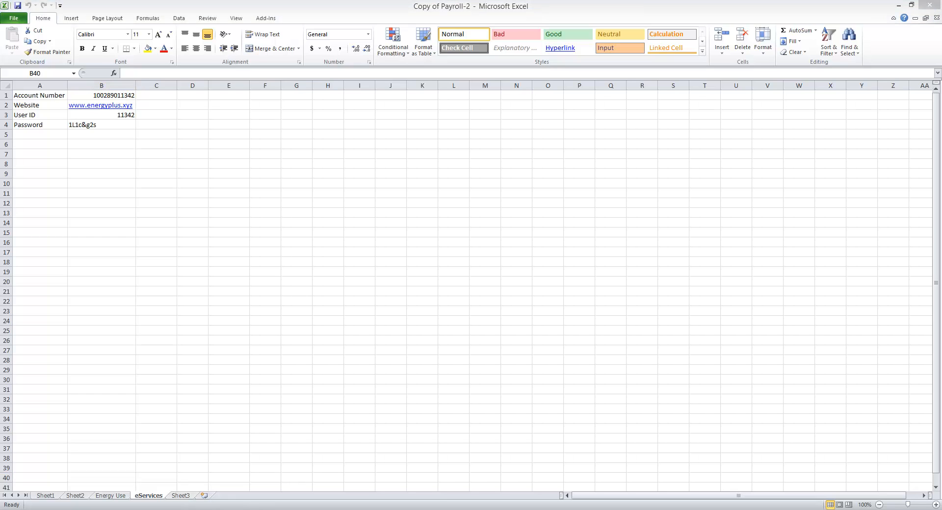
Close the Copy of Energy workbook without saving its changes.
mouse_move(340, 502)
left_click(277, 485)
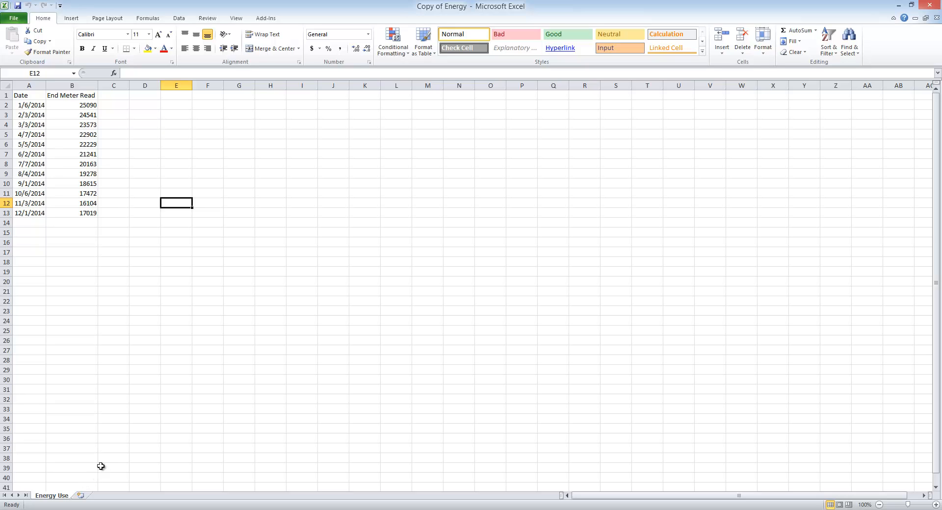
left_click(930, 6)
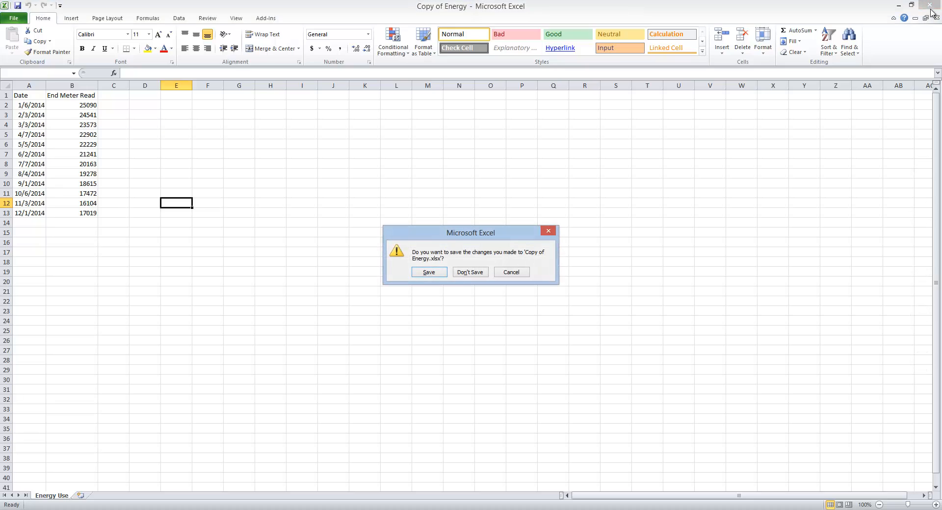
left_click(467, 273)
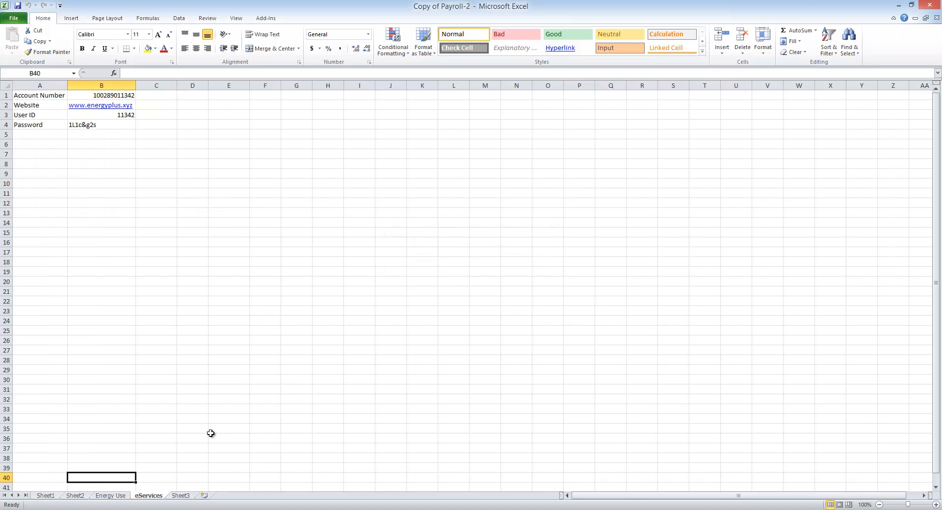
Delete Sheet3 from Copy of Payroll-2 and reorder the eServices sheet to come before Energy Use.
right_click(188, 497)
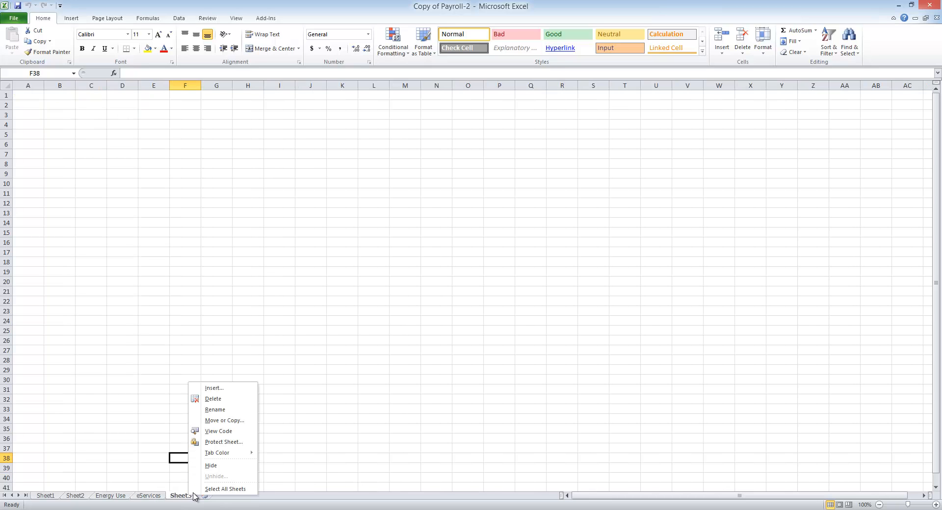
left_click(224, 401)
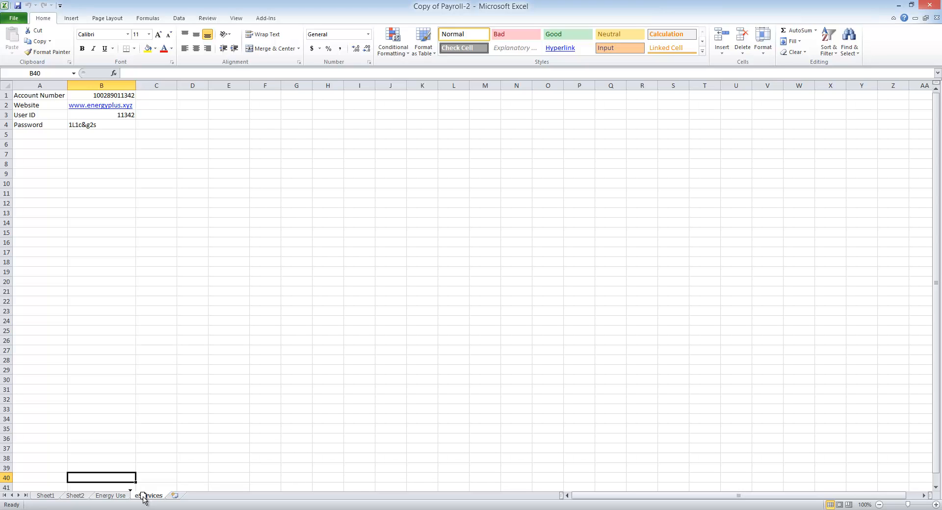
left_click_drag(144, 498, 123, 500)
left_click_drag(122, 498, 123, 499)
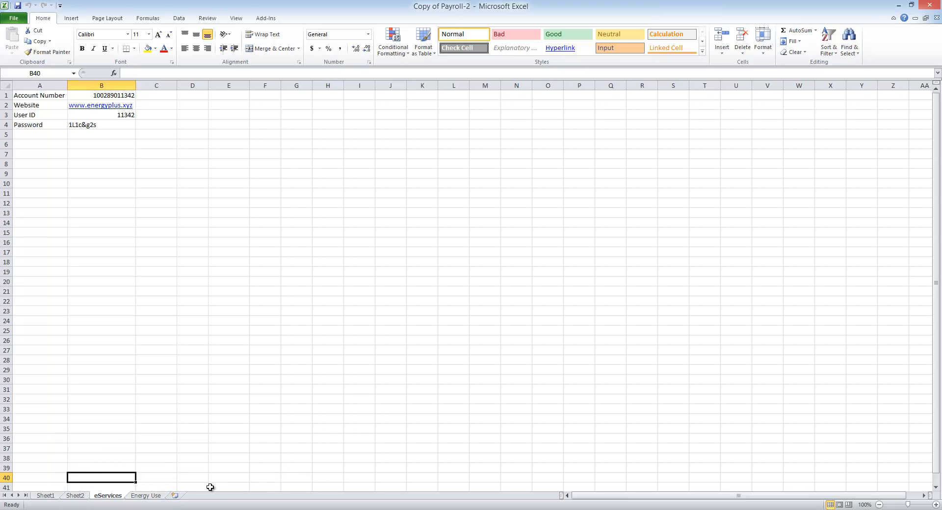
Insert a new worksheet after Energy Use and rename it Travel.
left_click(182, 499)
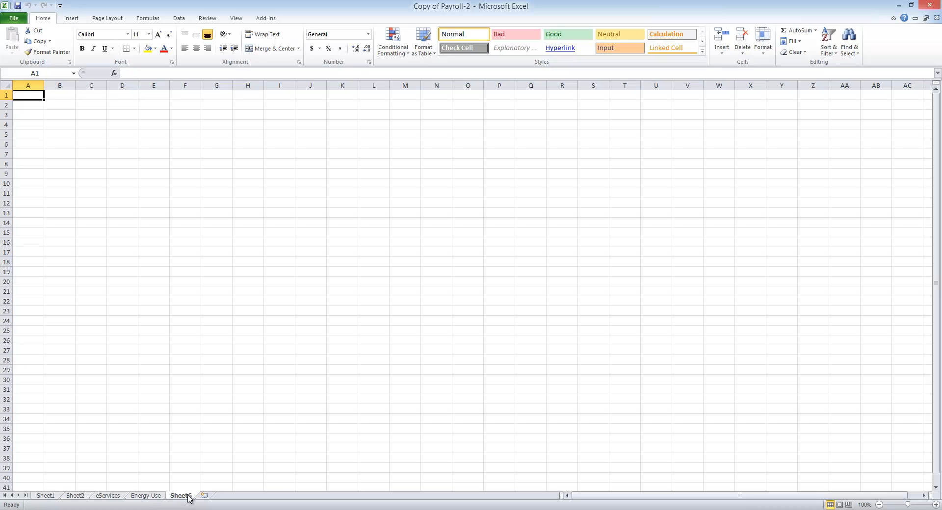
double_click(189, 494)
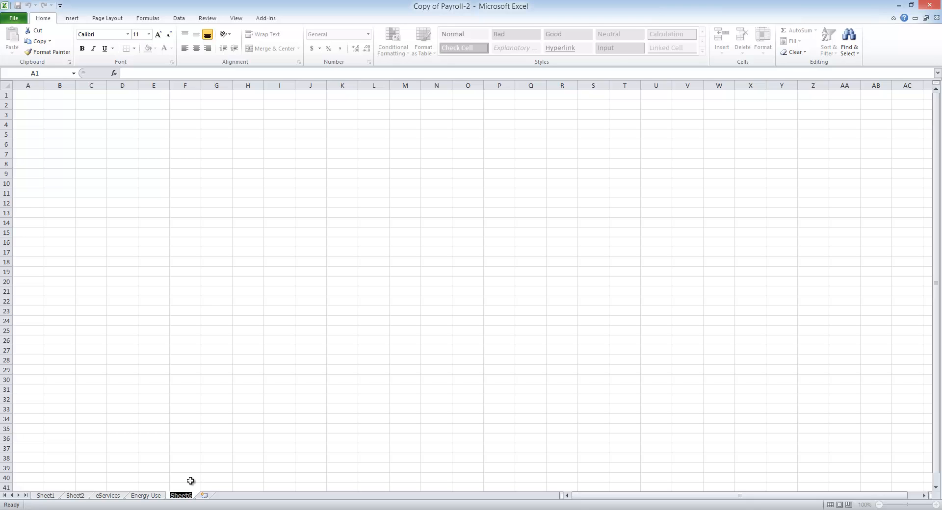
type("Travel")
key("Return")
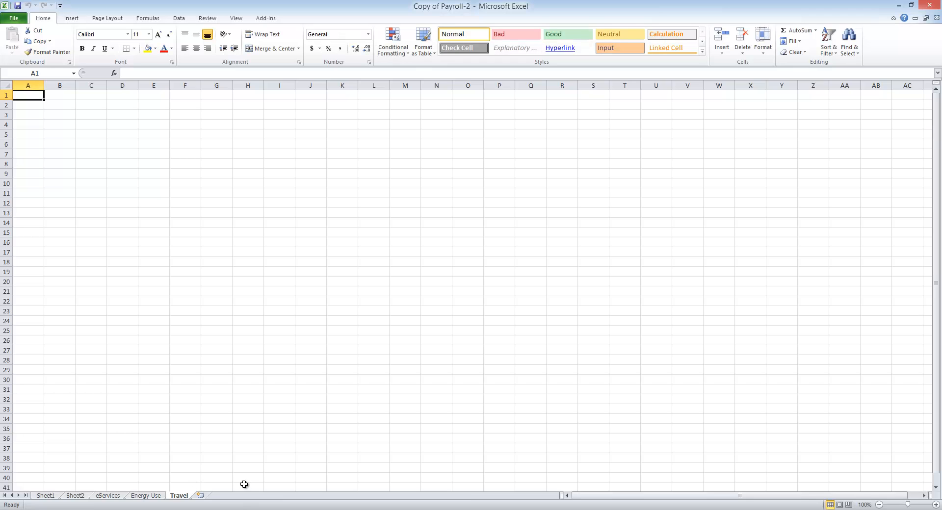
Give the Travel sheet a dark orange theme tab color and switch to the Energy Use sheet to view it.
right_click(189, 498)
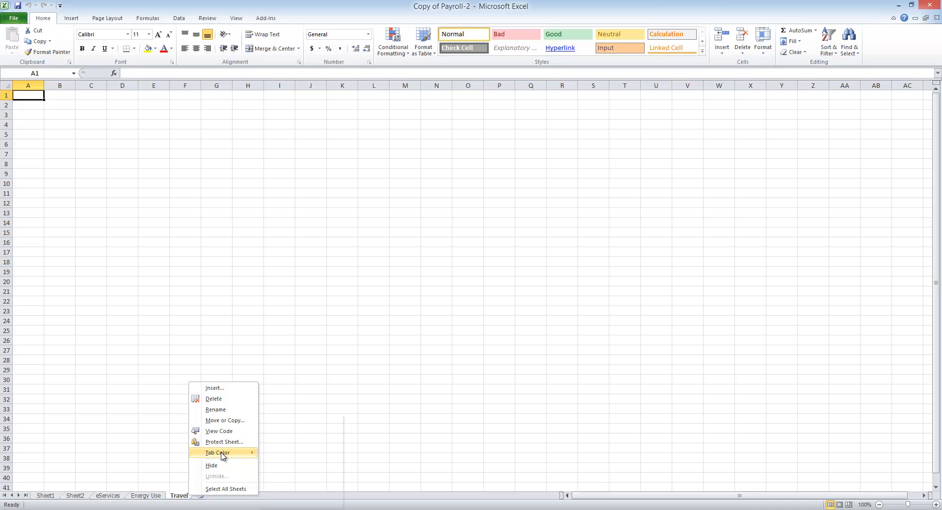
mouse_move(222, 454)
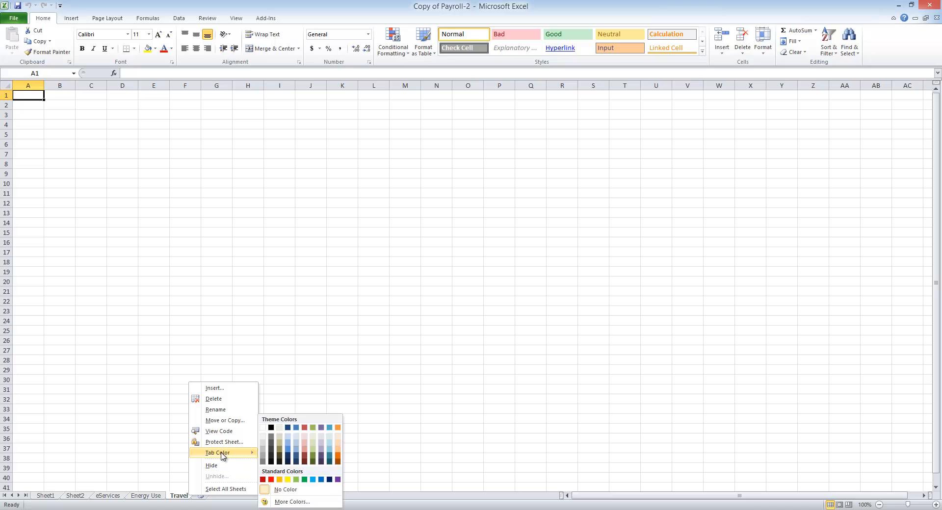
left_click(337, 458)
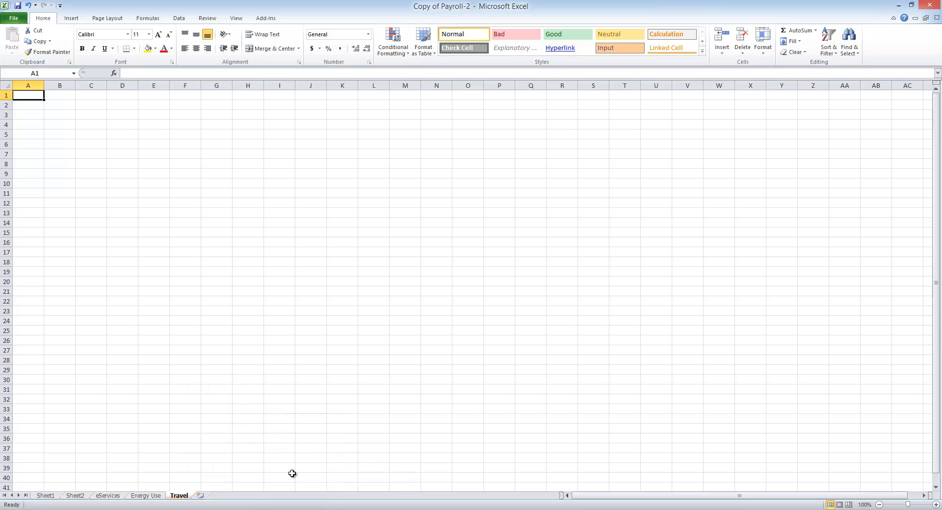
left_click(149, 497)
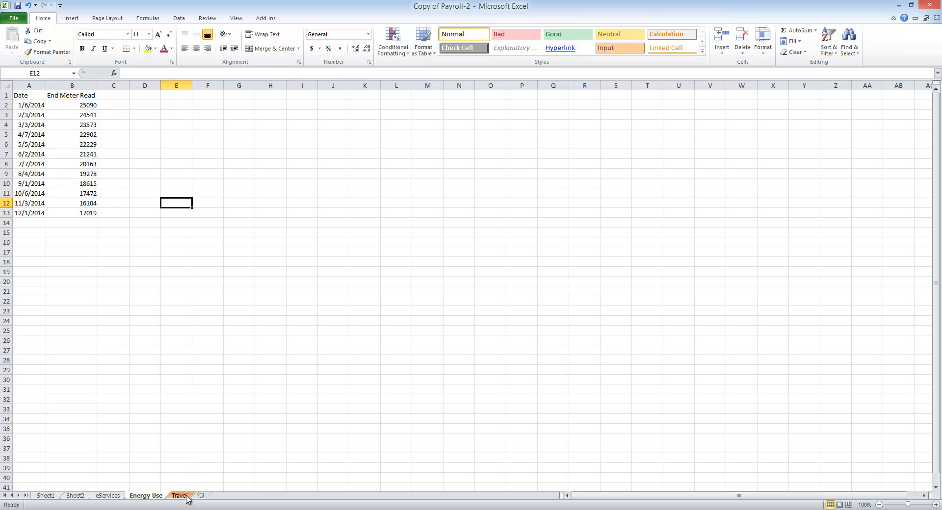
Delete the Travel worksheet from the workbook.
right_click(186, 497)
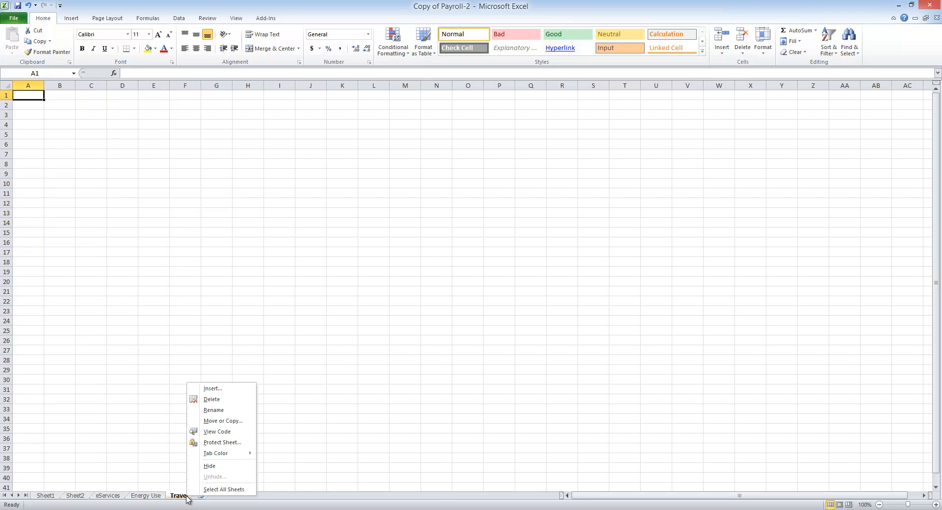
left_click(223, 400)
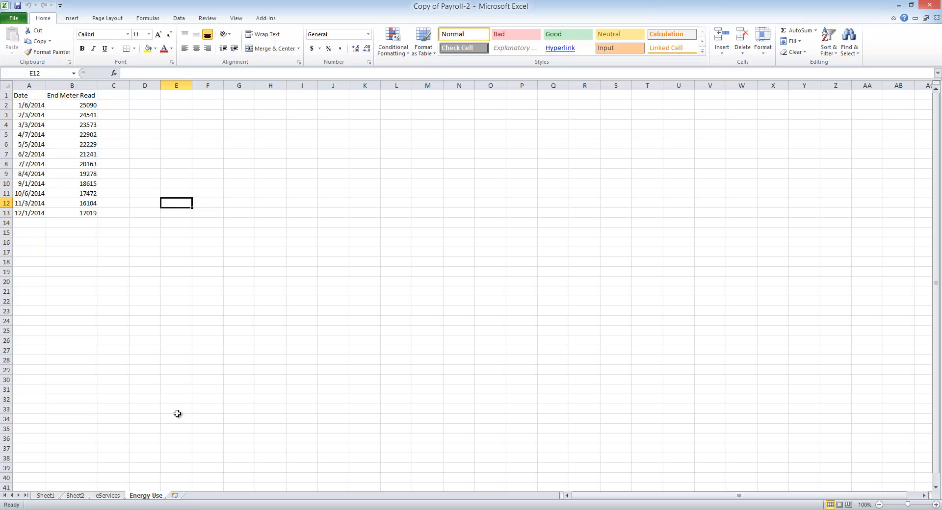
Enter TKT 1273 in cell A15 of the Energy Use sheet.
left_click(53, 498)
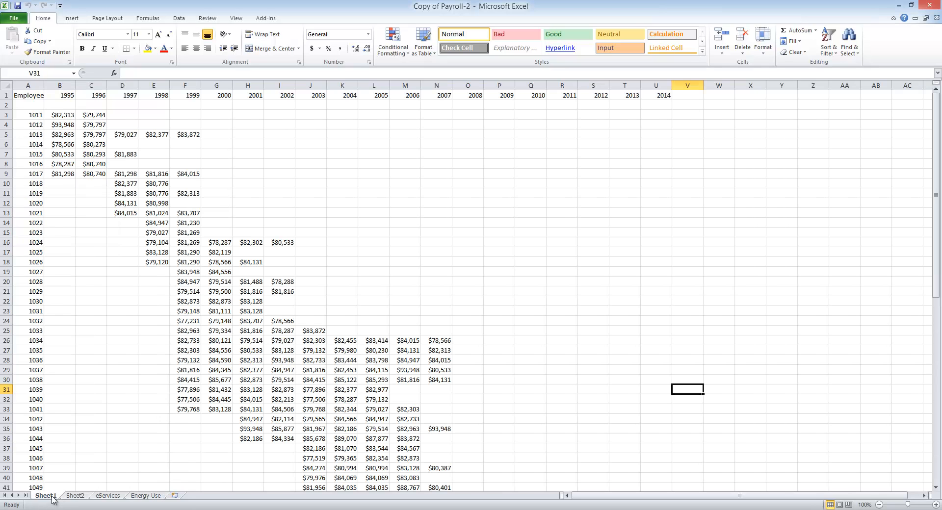
left_click(143, 497)
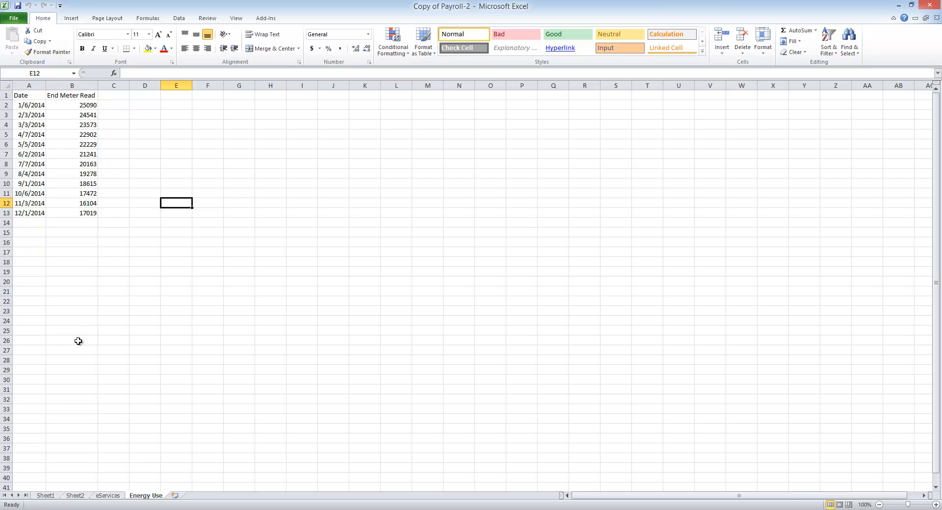
left_click(22, 232)
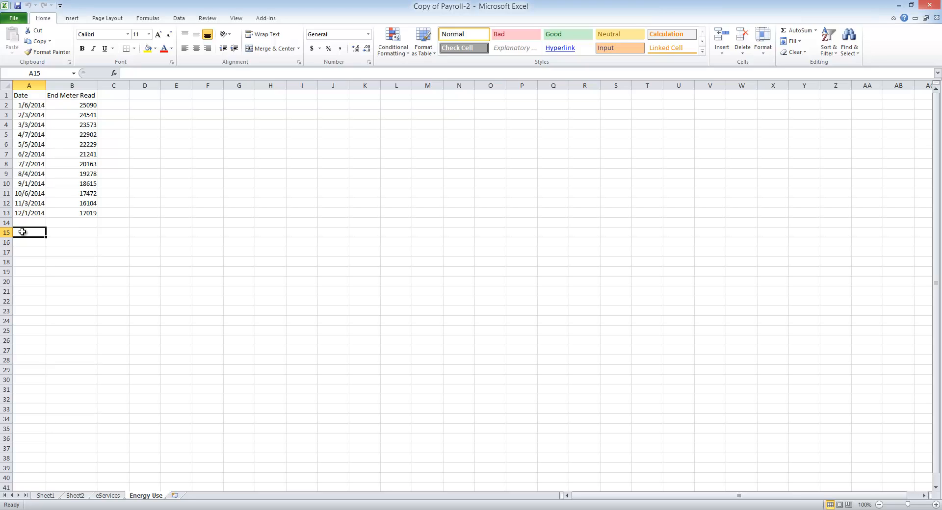
type("TKT")
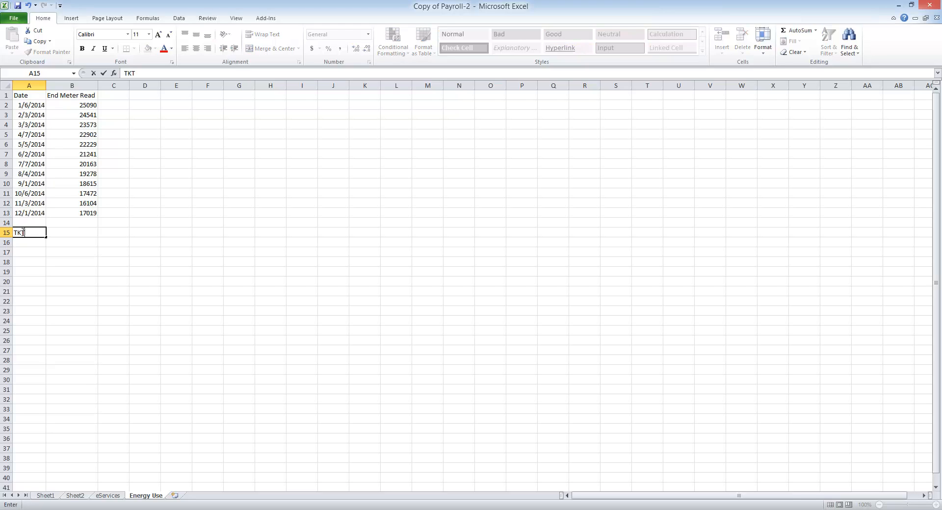
type(" 1273")
double_click(39, 233)
left_click(52, 232)
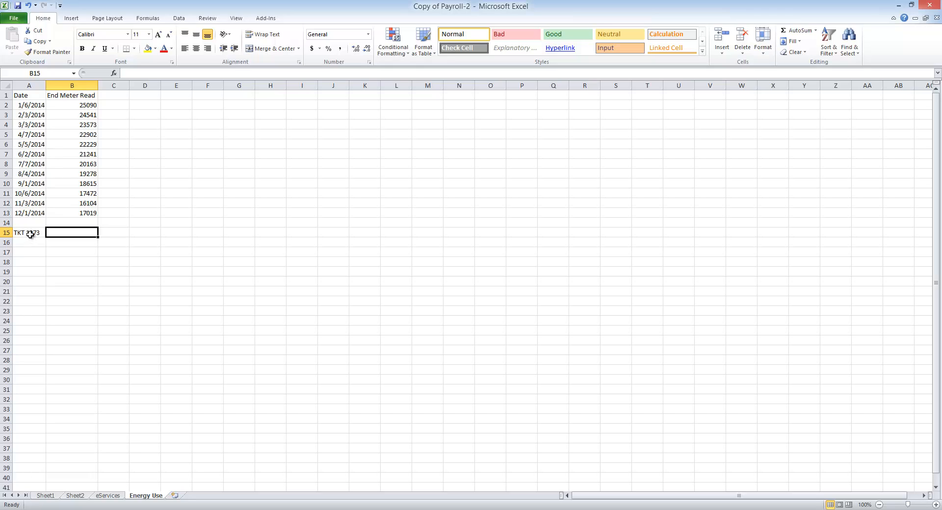
Merge and center cells A15 and B15 on the Energy Use sheet so TKT 1273 spans both columns.
left_click(31, 234)
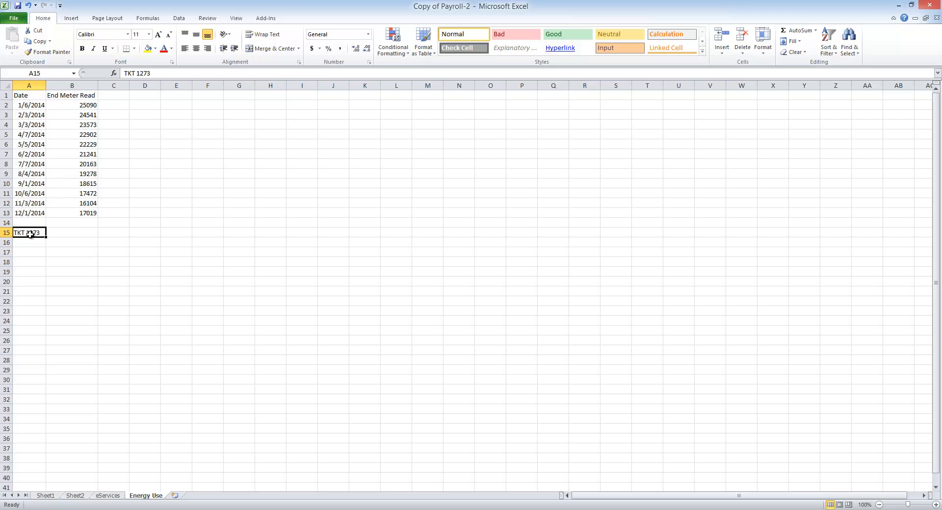
left_click_drag(30, 235, 57, 231)
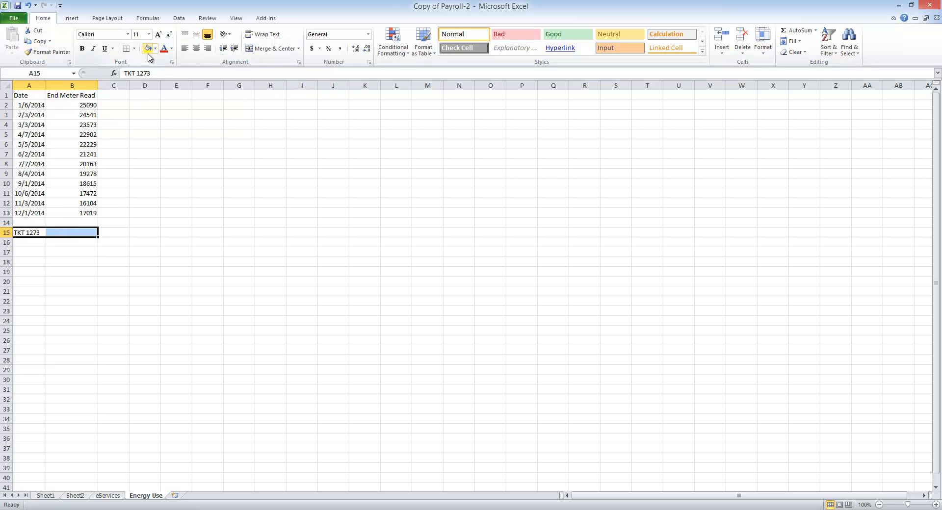
left_click(298, 49)
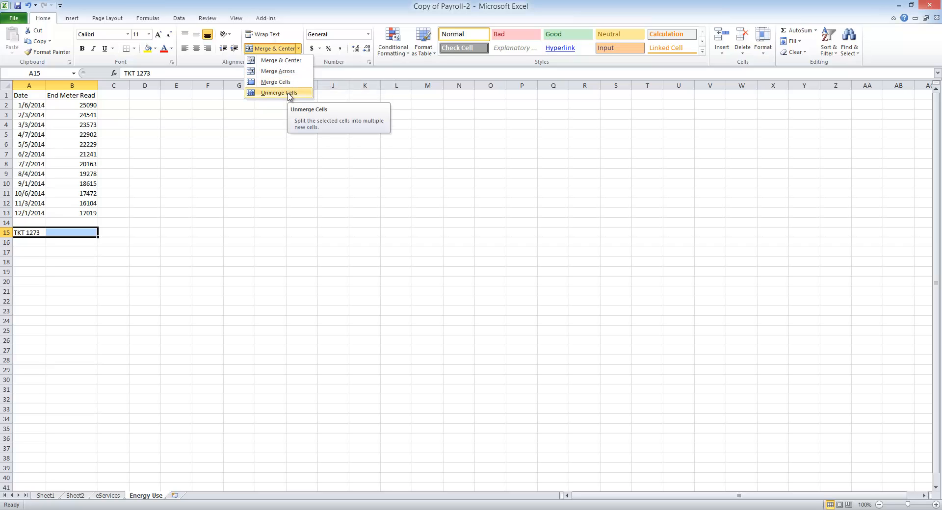
left_click(293, 60)
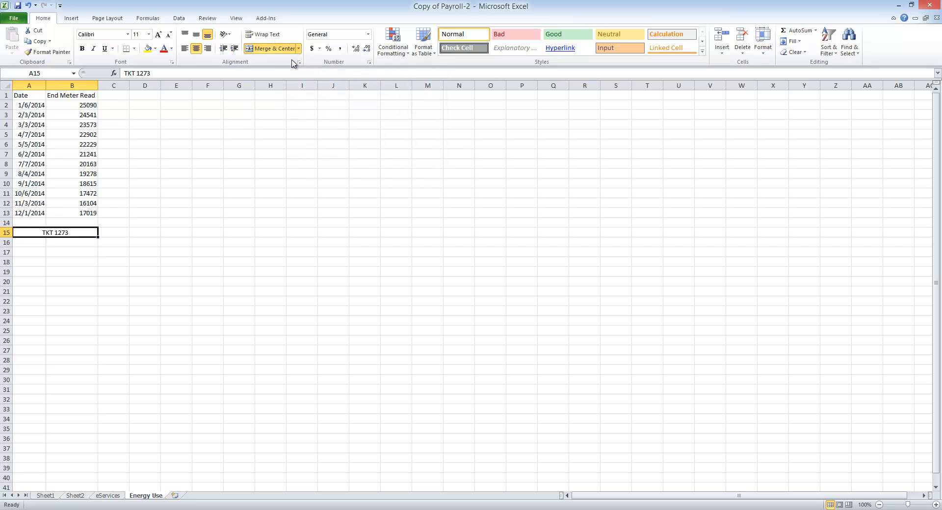
left_click(47, 242)
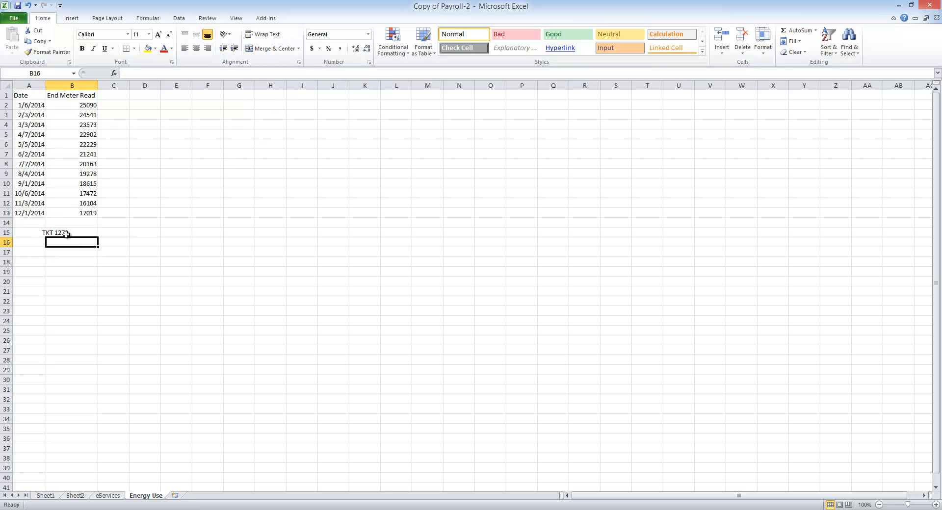
Change the font color of the TKT 1273 text in merged cell A15 to a dark orange theme color.
left_click(43, 234)
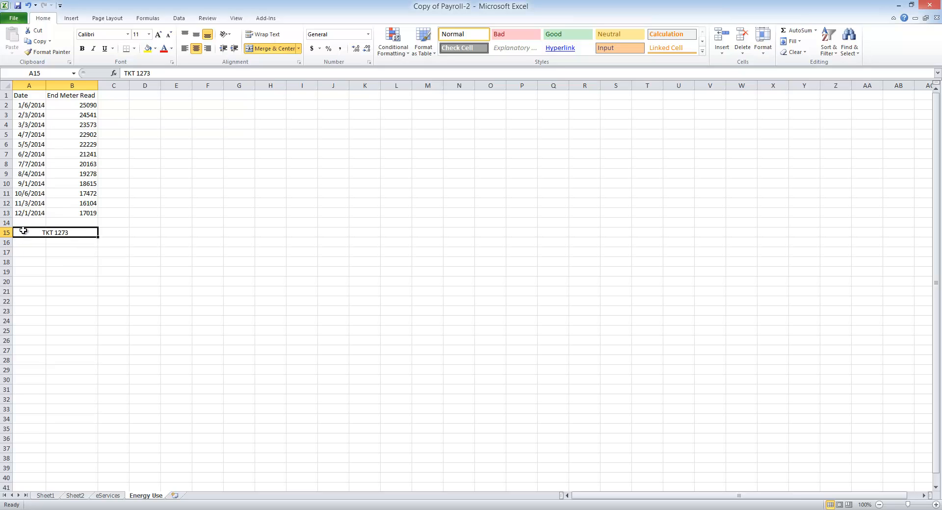
double_click(80, 233)
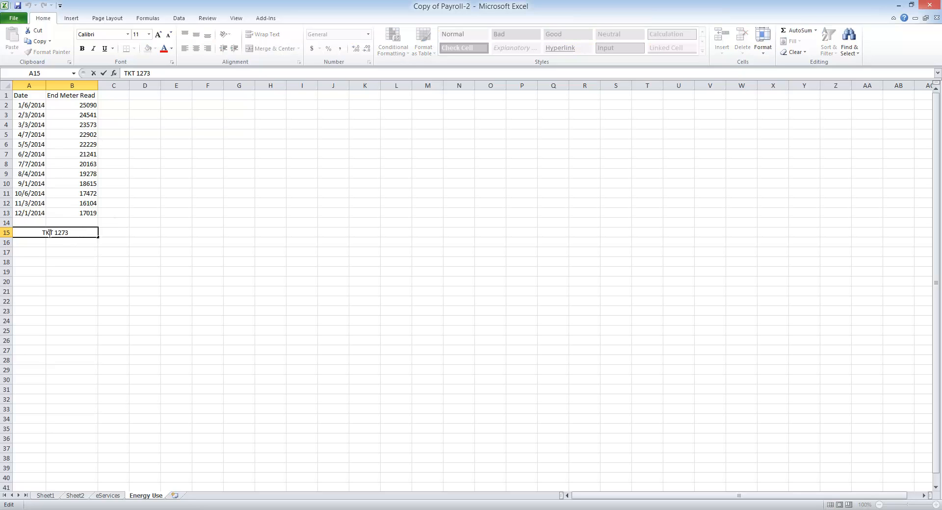
left_click_drag(68, 232, 14, 232)
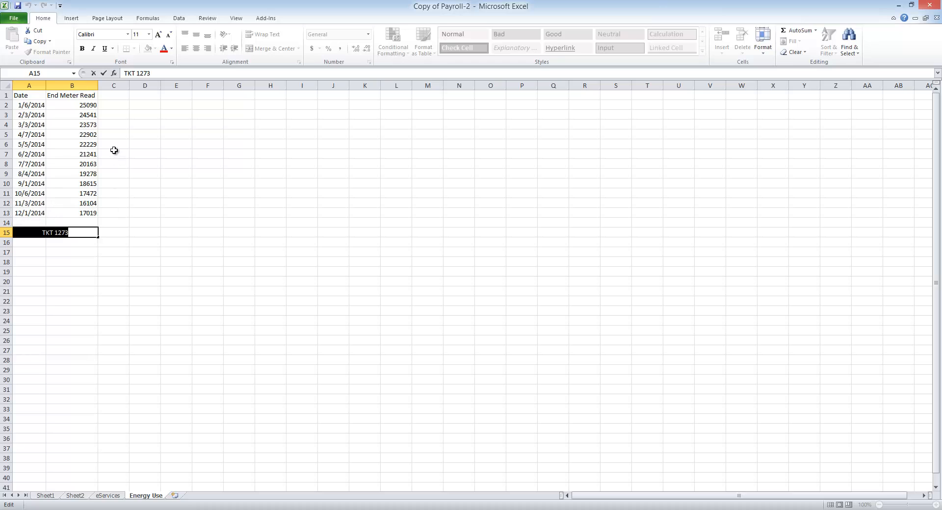
left_click(174, 50)
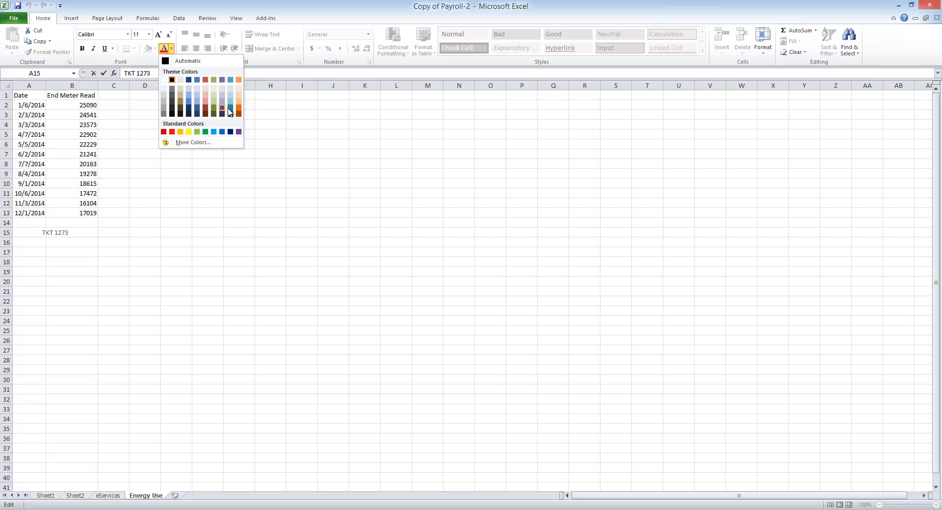
left_click(238, 107)
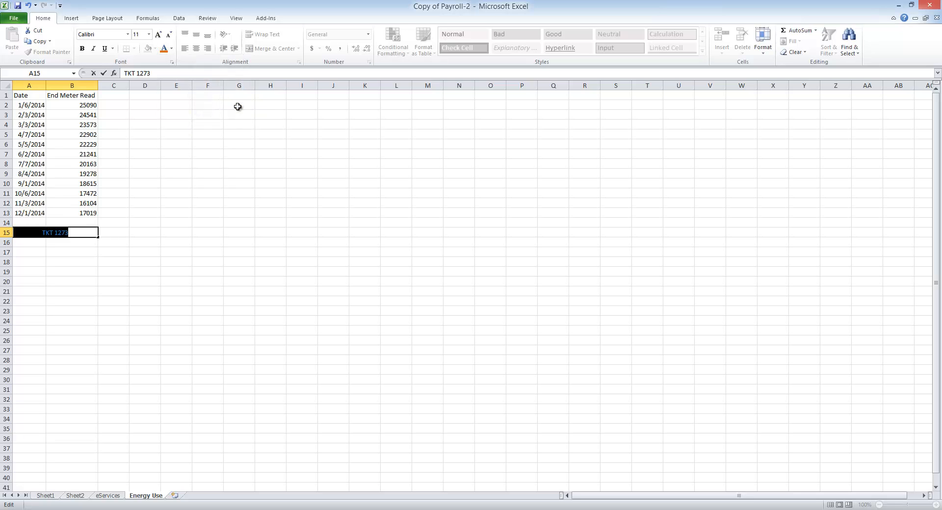
Increase the font size of the TKT 1273 text to 14 and finish editing the cell.
left_click(159, 36)
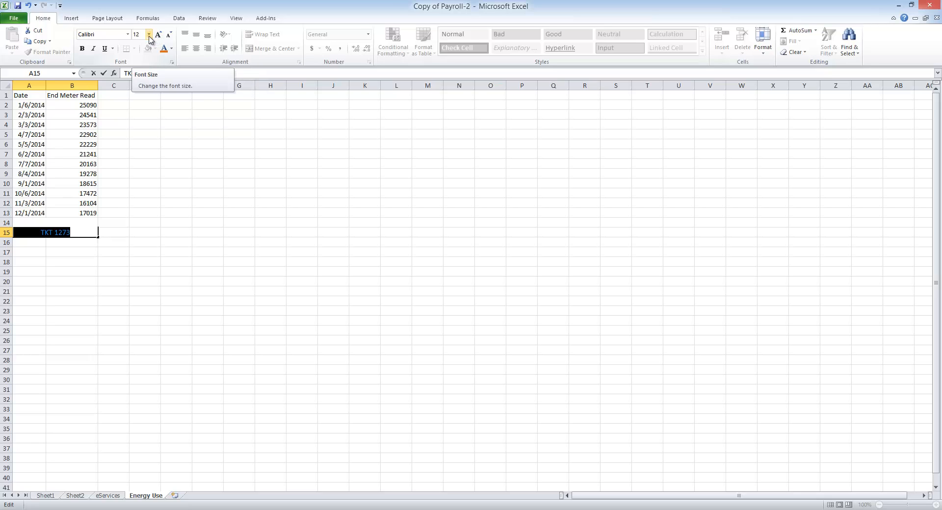
left_click(149, 35)
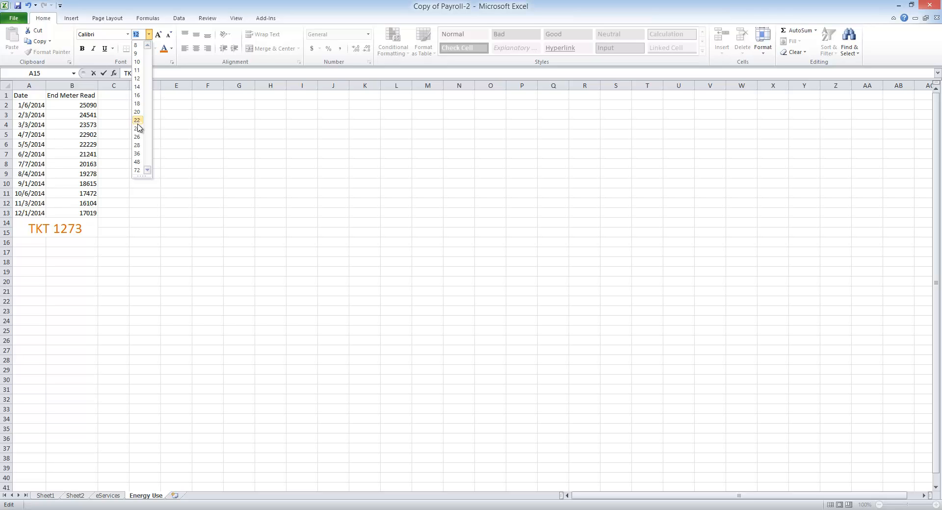
left_click(138, 87)
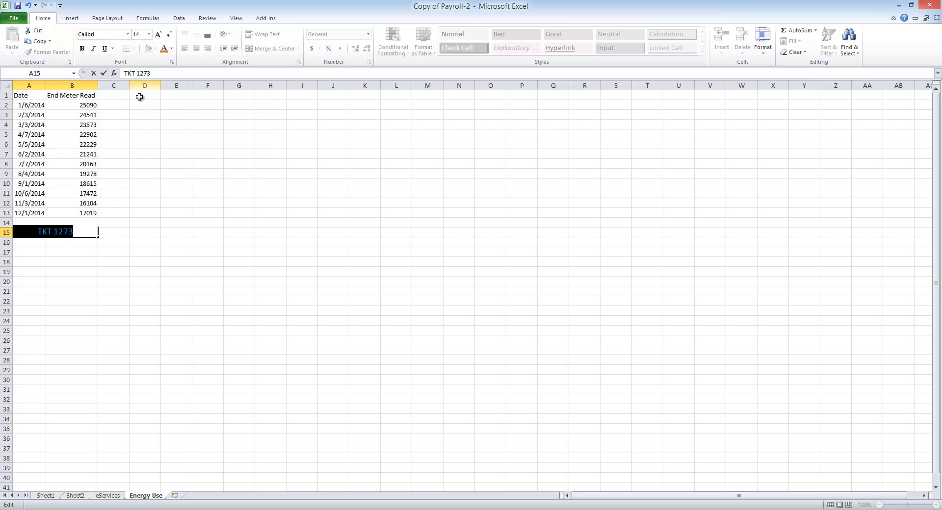
left_click(141, 194)
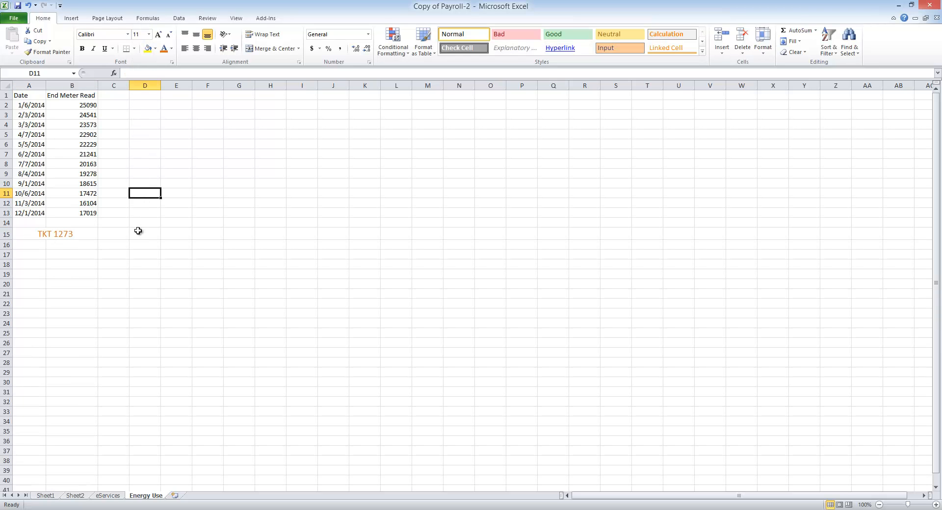